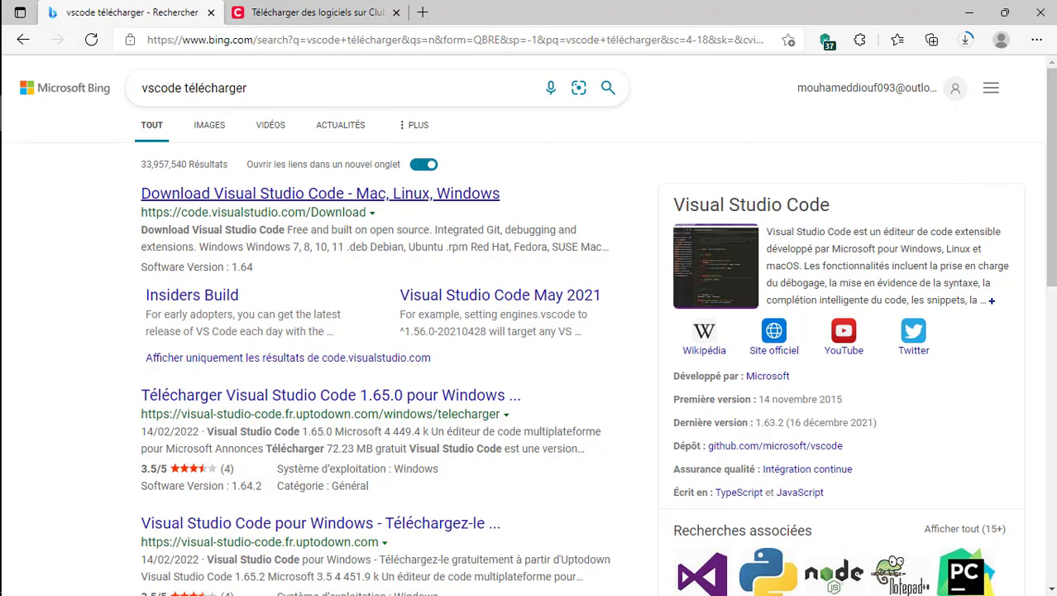
From the search results, open Uptodown's Visual Studio Code page for Windows and download version 1.65.2
{"action": "scroll", "coordinate": [529, 331], "scroll_direction": "down", "scroll_amount": 1}
{"action": "scroll", "coordinate": [529, 331], "scroll_direction": "down", "scroll_amount": 1}
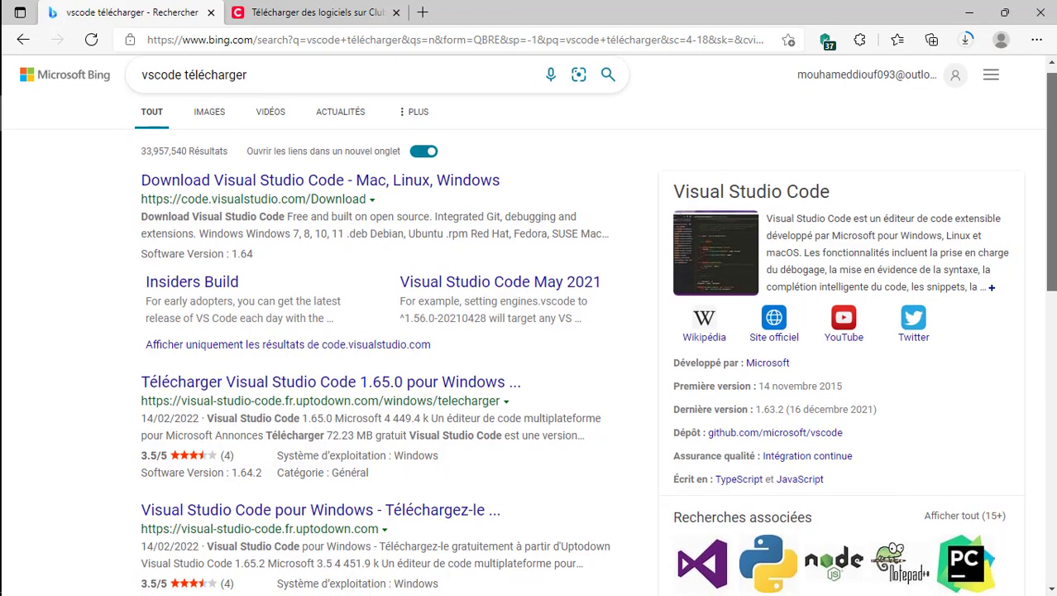
{"action": "scroll", "coordinate": [530, 331], "scroll_direction": "down", "scroll_amount": 3}
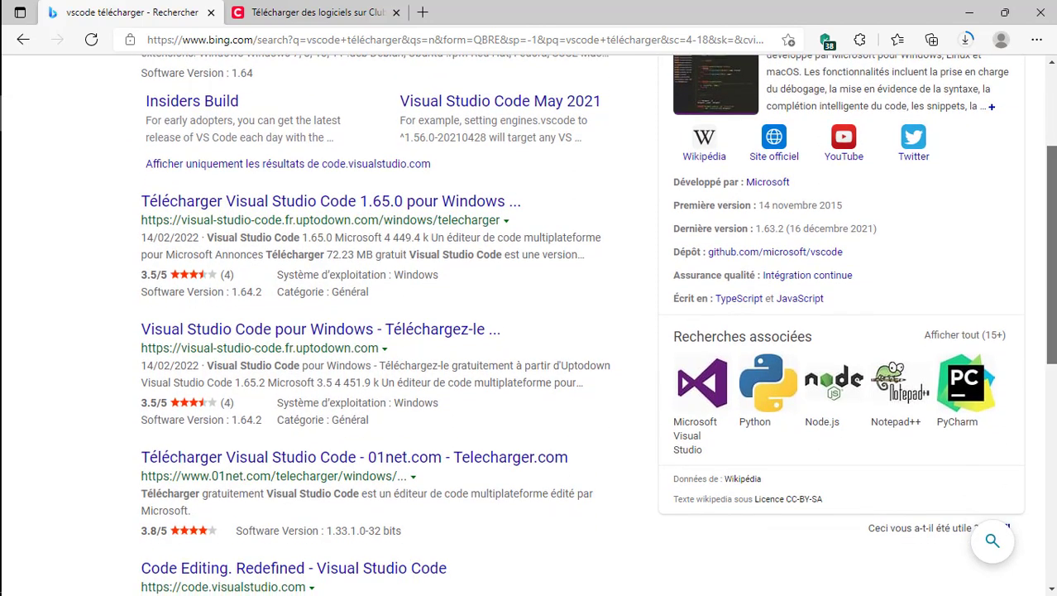
{"action": "scroll", "coordinate": [530, 331], "scroll_direction": "up", "scroll_amount": 3}
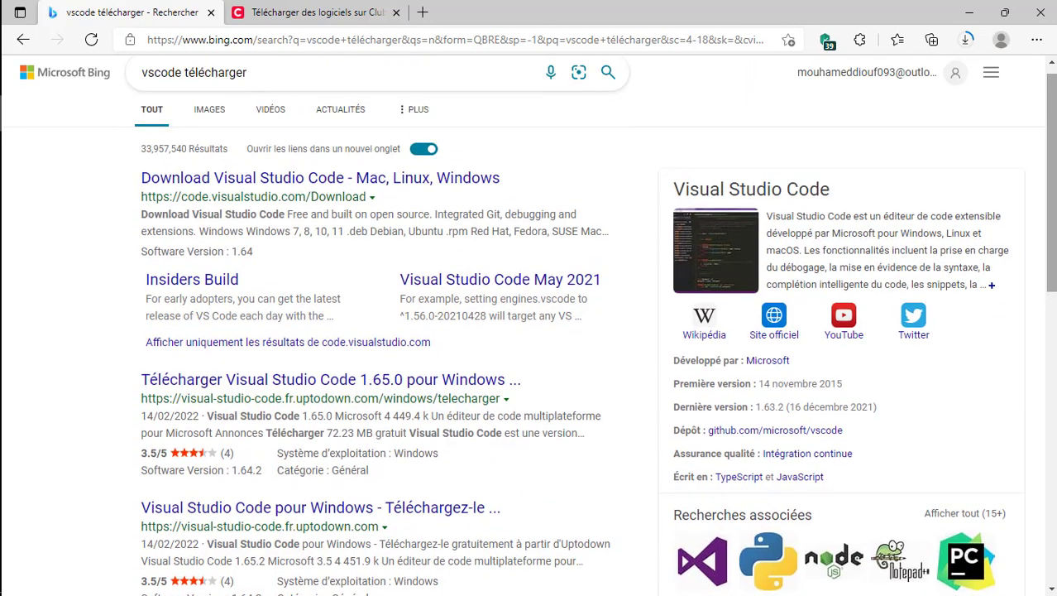
{"action": "scroll", "coordinate": [538, 324], "scroll_direction": "down", "scroll_amount": 1}
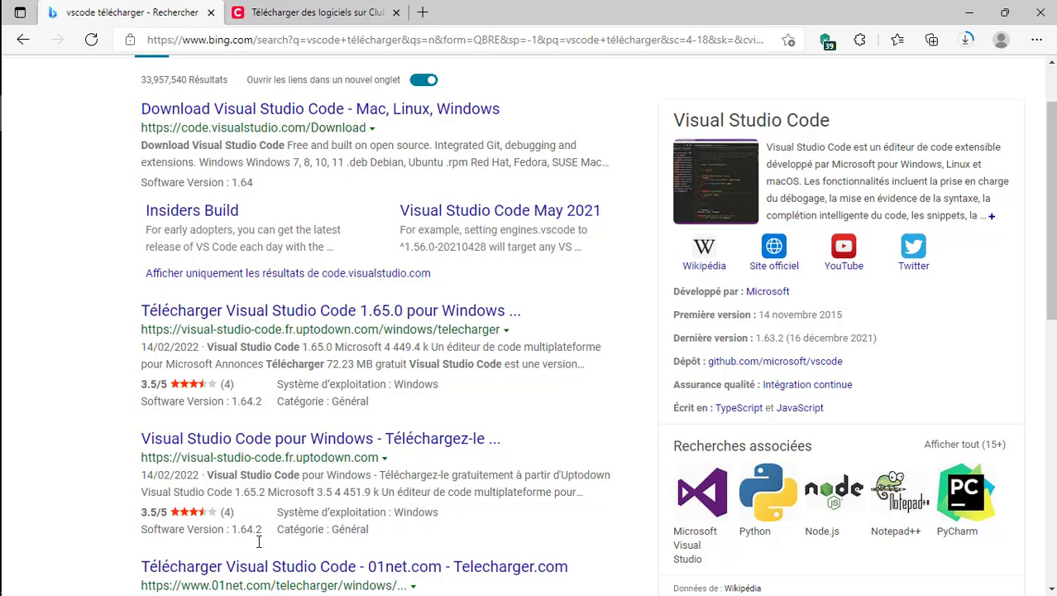
{"action": "left_click", "coordinate": [323, 320]}
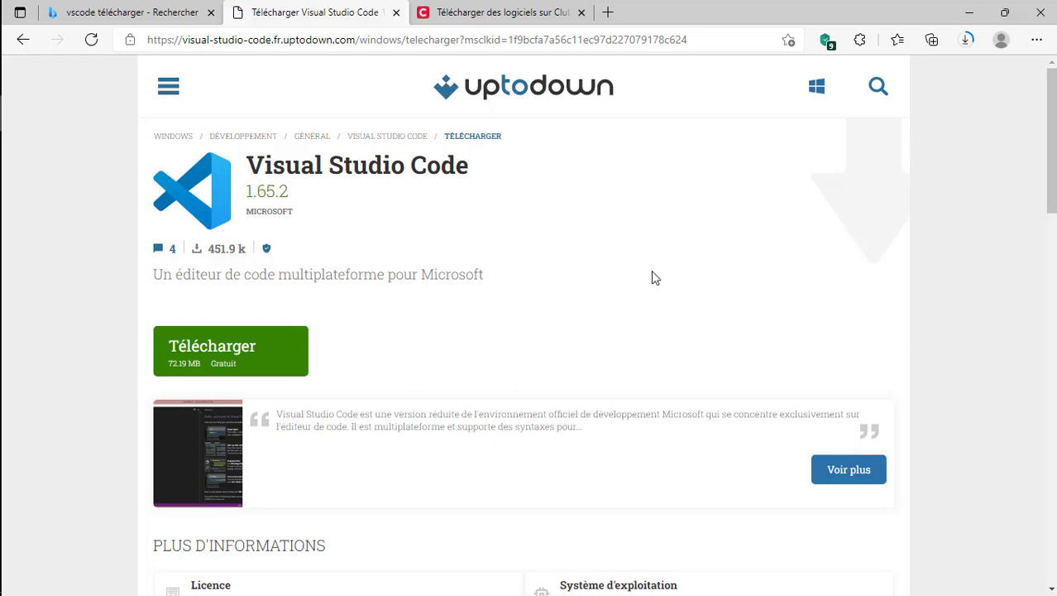
{"action": "left_click", "coordinate": [262, 358]}
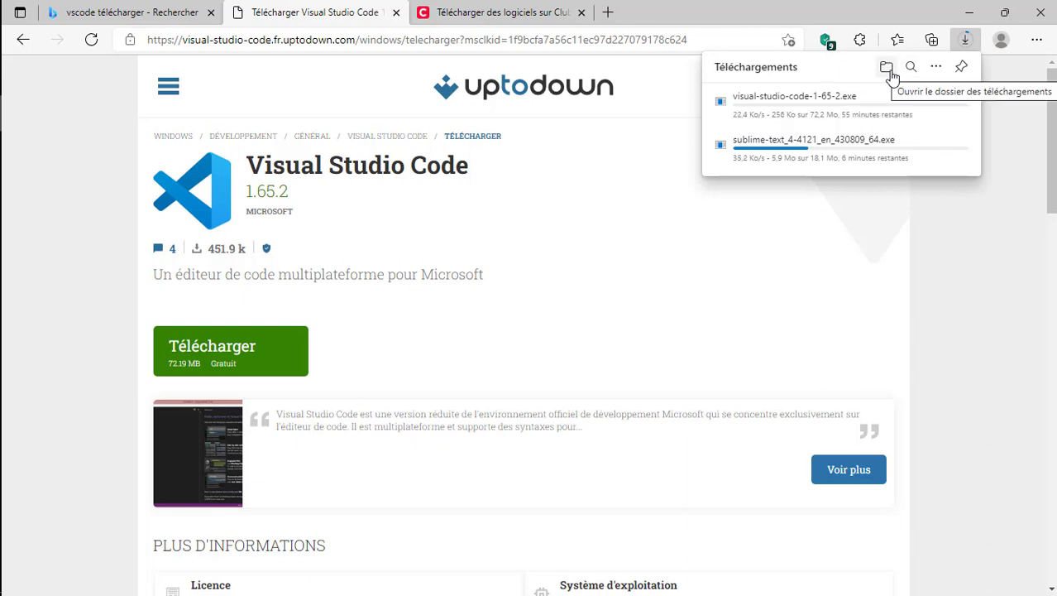
Check the downloads folder in File Explorer, and open the browser's full downloads page
{"action": "left_click", "coordinate": [887, 68]}
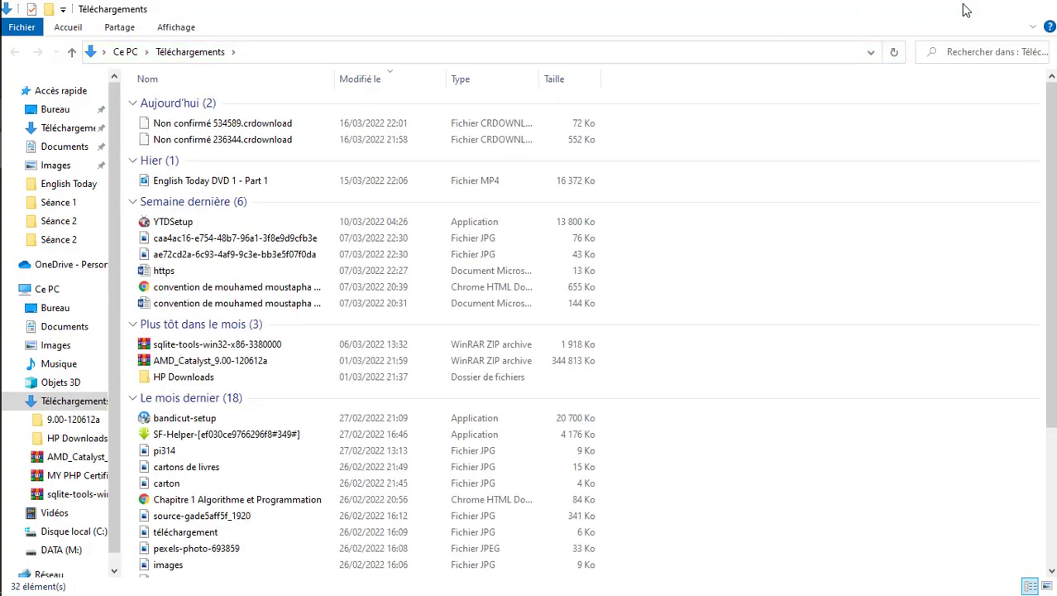
{"action": "left_click", "coordinate": [967, 10]}
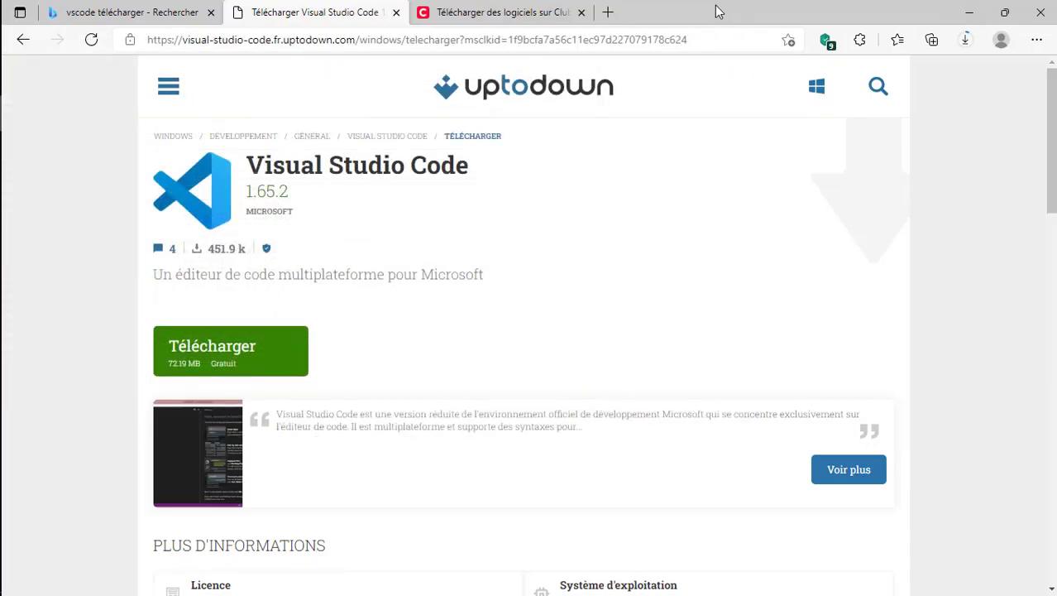
{"action": "left_click", "coordinate": [966, 42]}
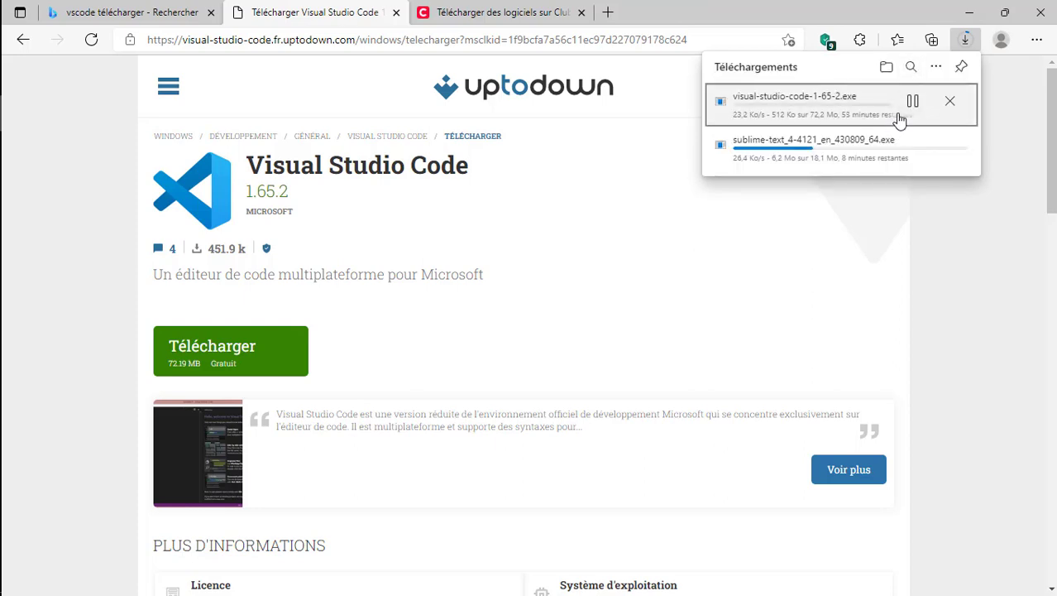
{"action": "left_click", "coordinate": [936, 68]}
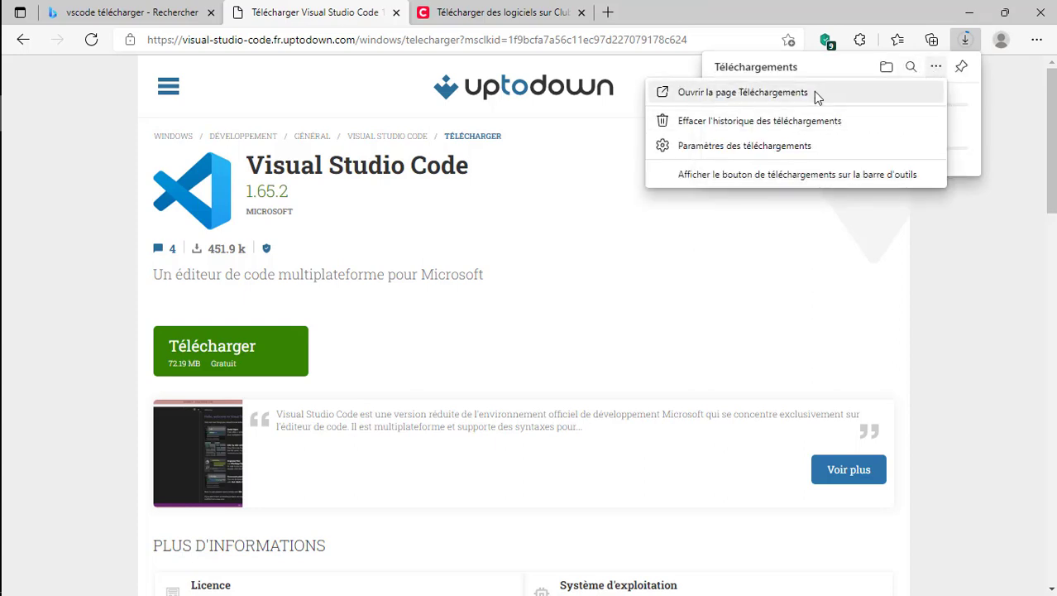
{"action": "left_click", "coordinate": [814, 95]}
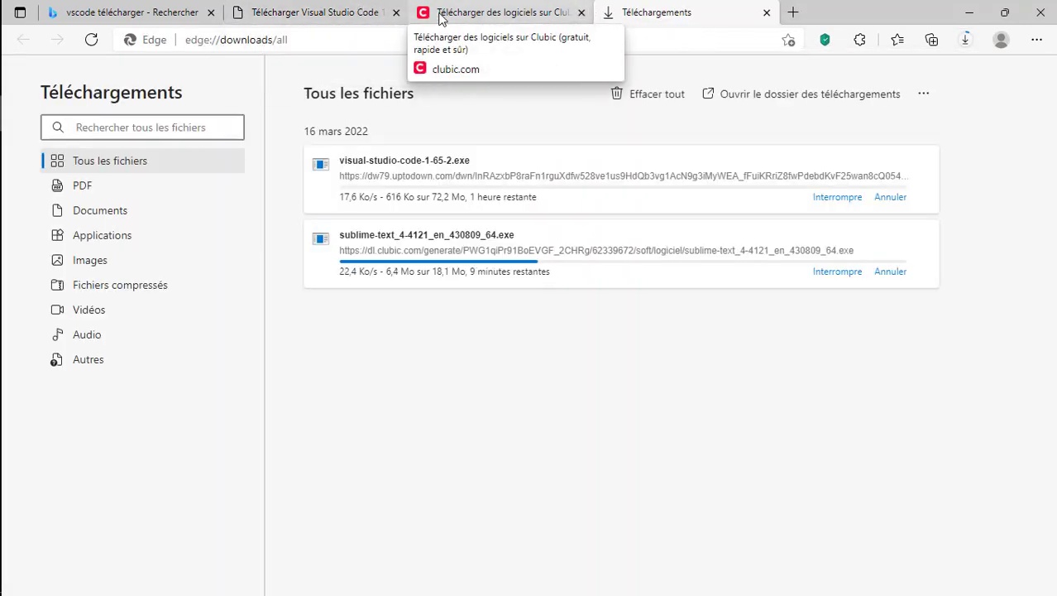
Close the Clubic, Uptodown and Bing search pages, keeping only the downloads page open
{"action": "left_click", "coordinate": [582, 14]}
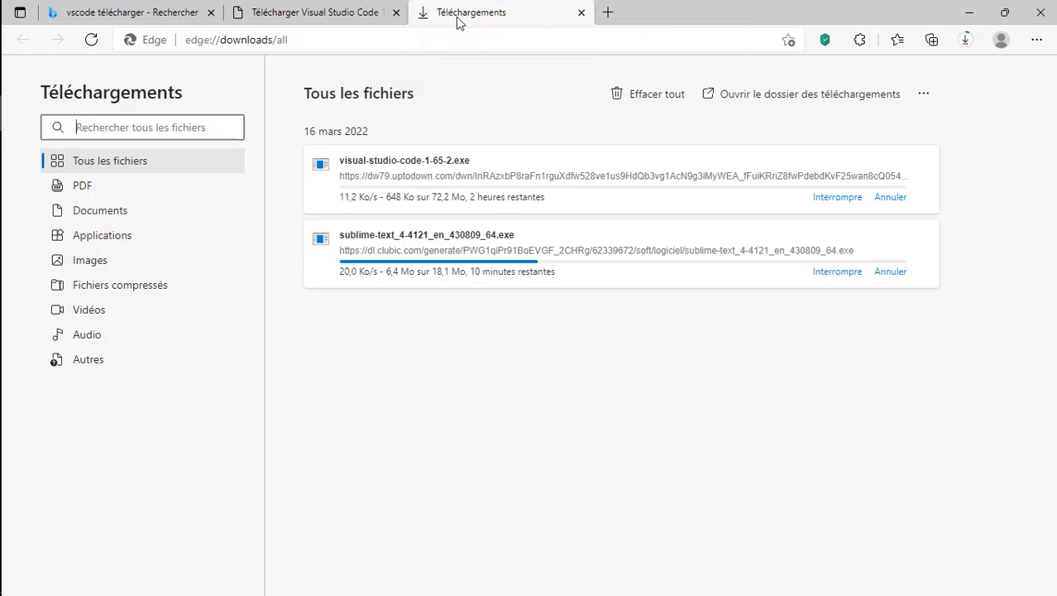
{"action": "left_click", "coordinate": [395, 13]}
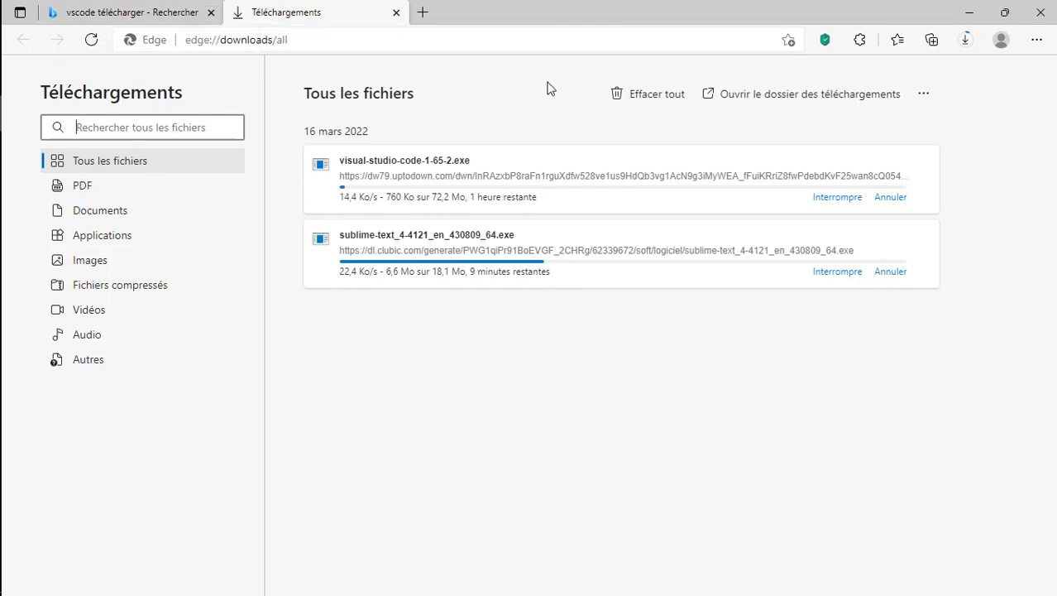
{"action": "left_click", "coordinate": [211, 13]}
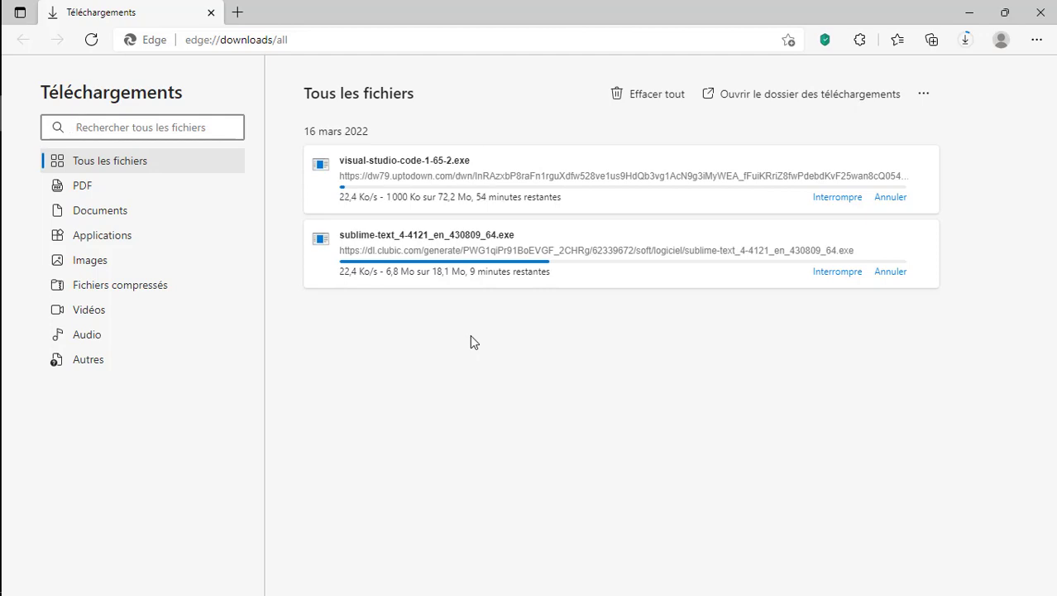
Switch to File Explorer, search the downloads folder for "subli" and launch sublime_text_build_4126_x64_setup.exe
{"action": "left_click", "coordinate": [965, 14]}
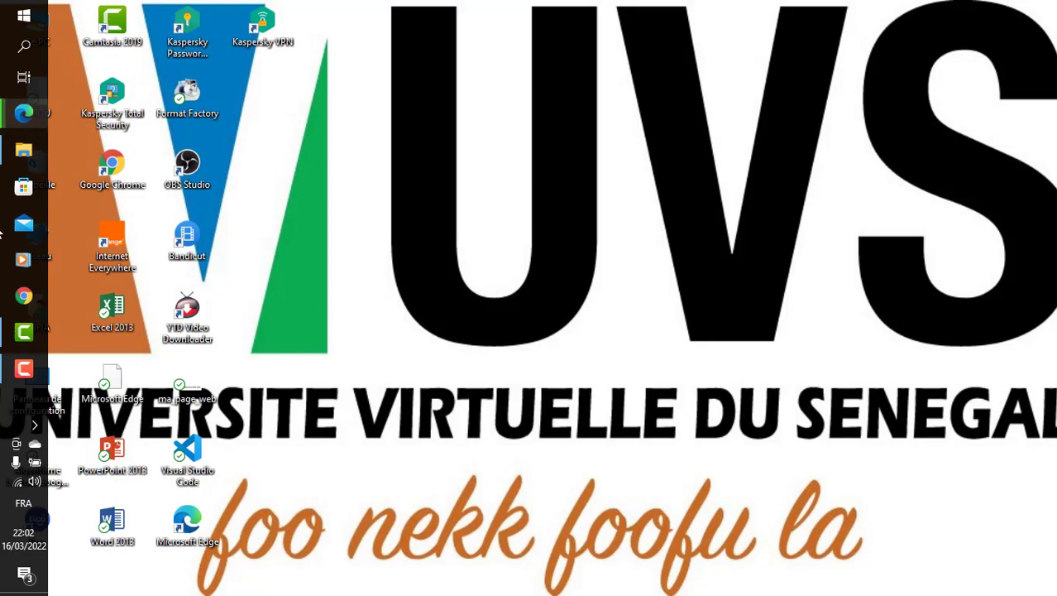
{"action": "left_click", "coordinate": [23, 150]}
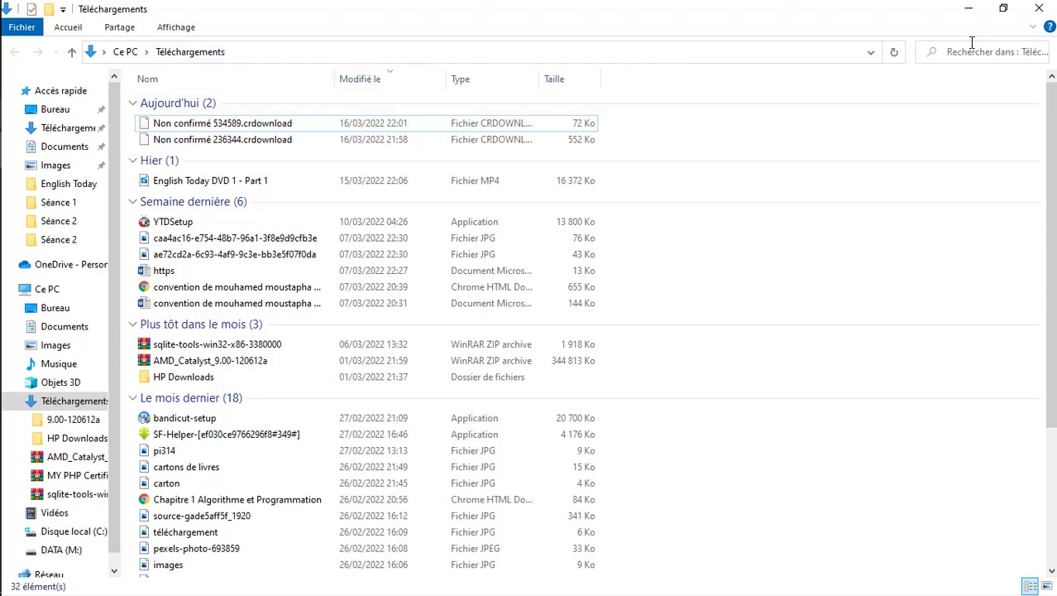
{"action": "left_click", "coordinate": [977, 53]}
{"action": "type", "text": "s"}
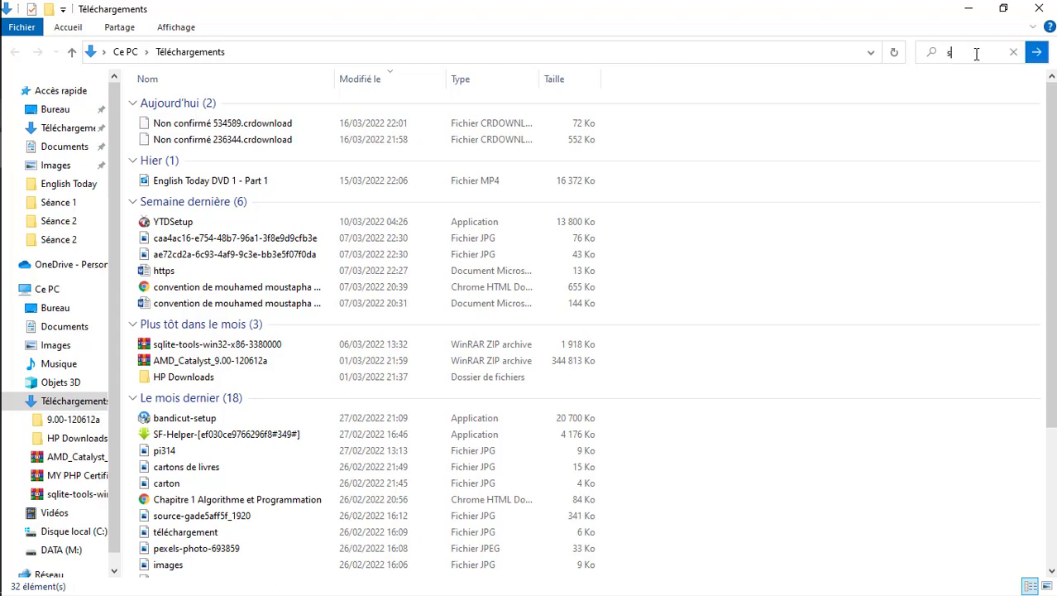
{"action": "type", "text": "ubli"}
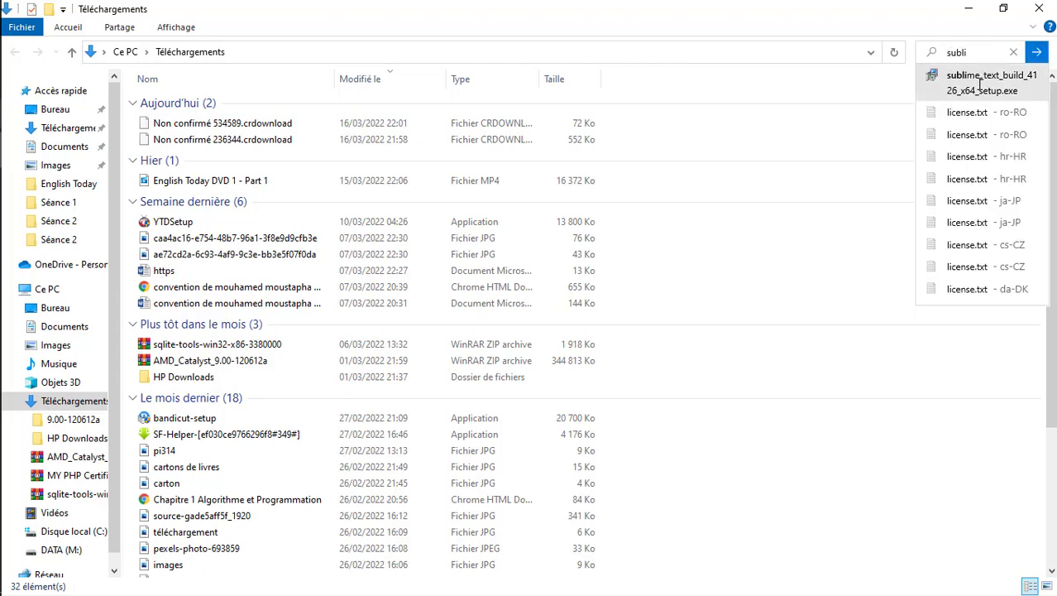
{"action": "left_click", "coordinate": [982, 85]}
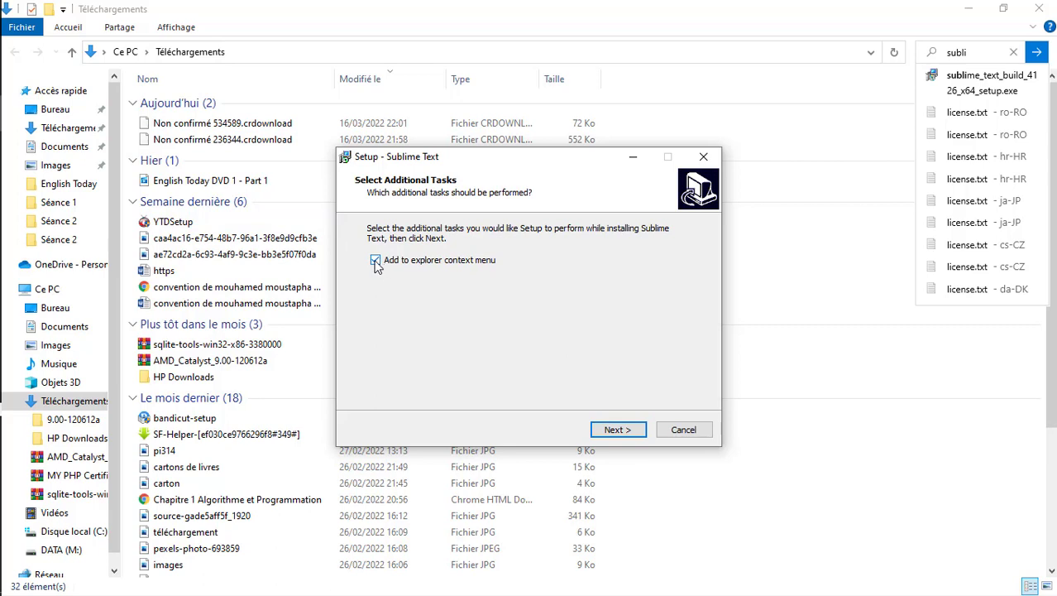
Install Sublime Text with "Add to explorer context menu" enabled, and exit the completed setup wizard
{"action": "left_click", "coordinate": [612, 430]}
{"action": "left_click", "coordinate": [609, 430]}
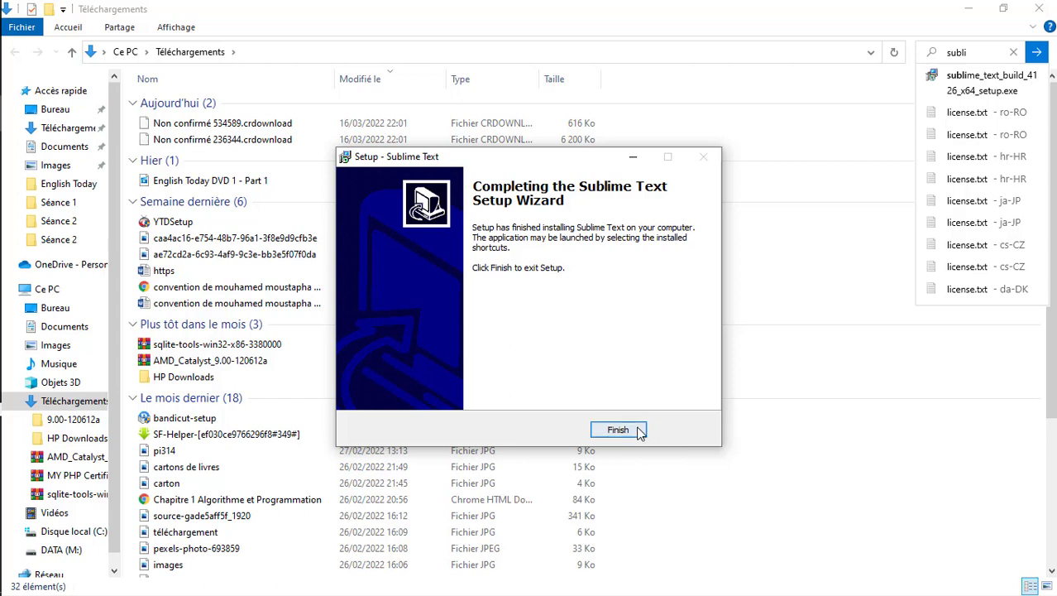
{"action": "left_click", "coordinate": [635, 431]}
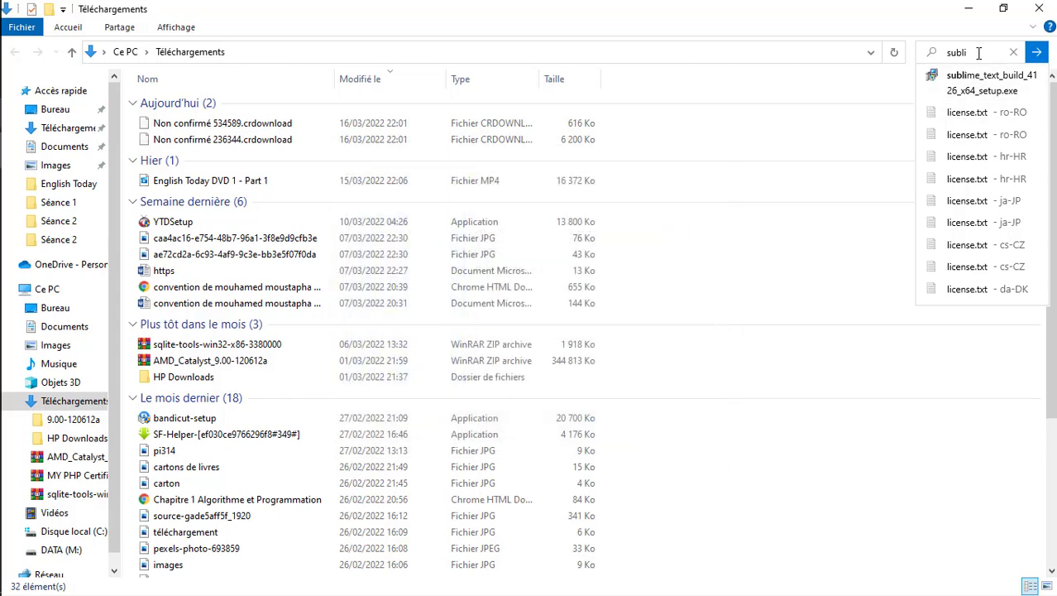
Replace the downloads folder search with "vs" and launch VSCodeUserSetup-x64-1.64.2.exe
{"action": "key", "text": "BackSpace"}
{"action": "key", "text": "BackSpace"}
{"action": "key", "text": "BackSpace"}
{"action": "key", "text": "BackSpace"}
{"action": "key", "text": "BackSpace"}
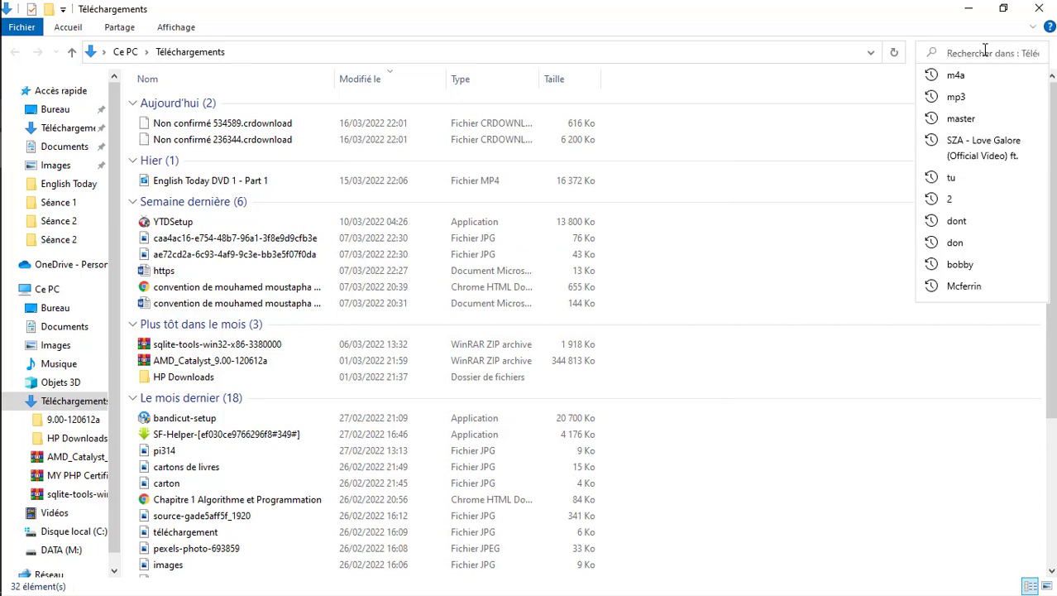
{"action": "type", "text": "vs"}
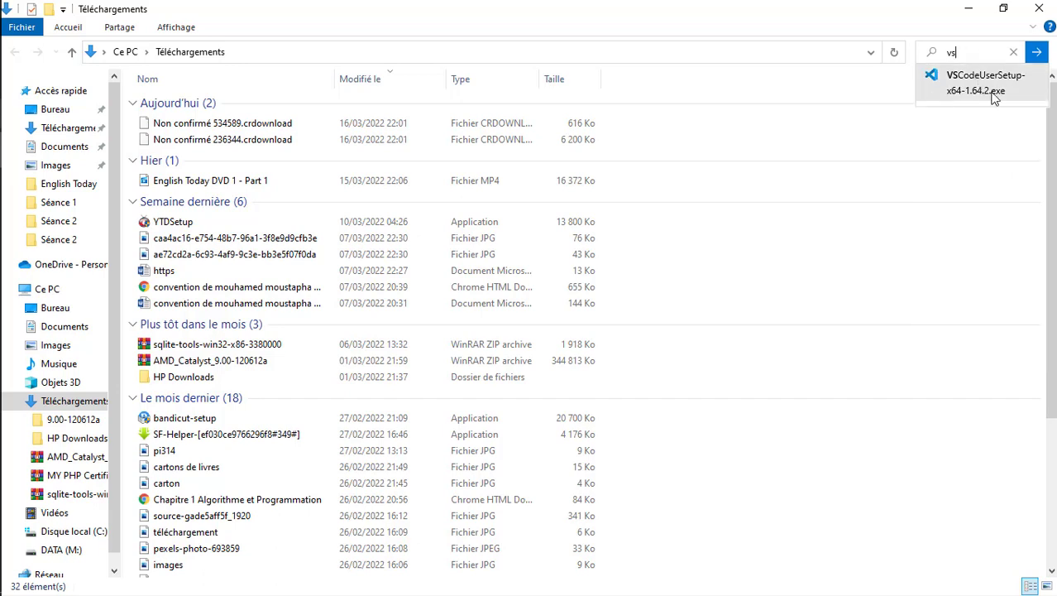
{"action": "left_click", "coordinate": [986, 89]}
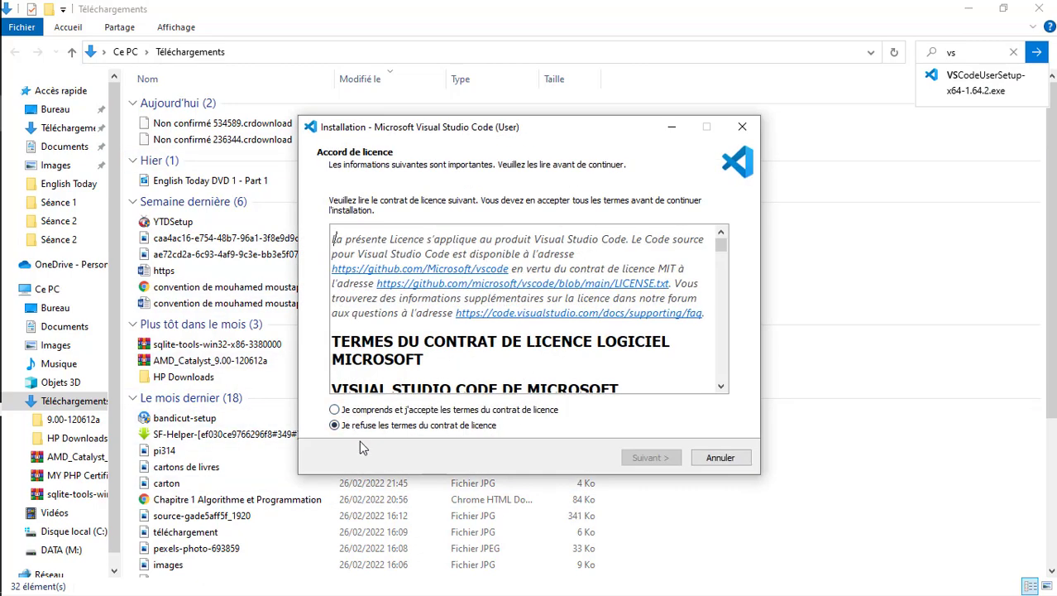
Accept the Visual Studio Code licence and start the installation with the desktop icon, both "Ouvrir avec Code" actions, file type registration and PATH options enabled
{"action": "left_click", "coordinate": [335, 410]}
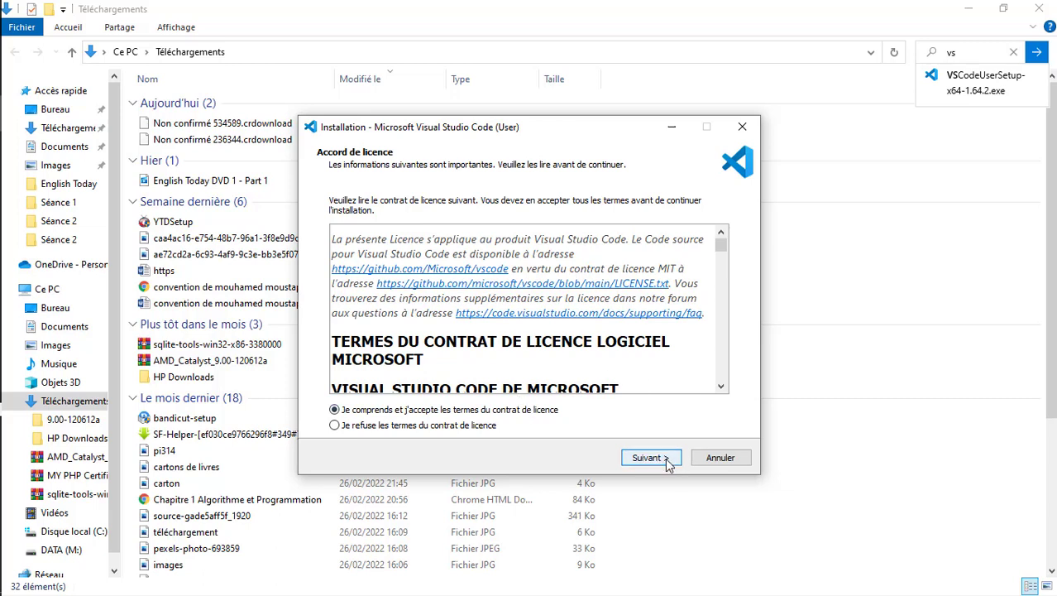
{"action": "left_click", "coordinate": [667, 461]}
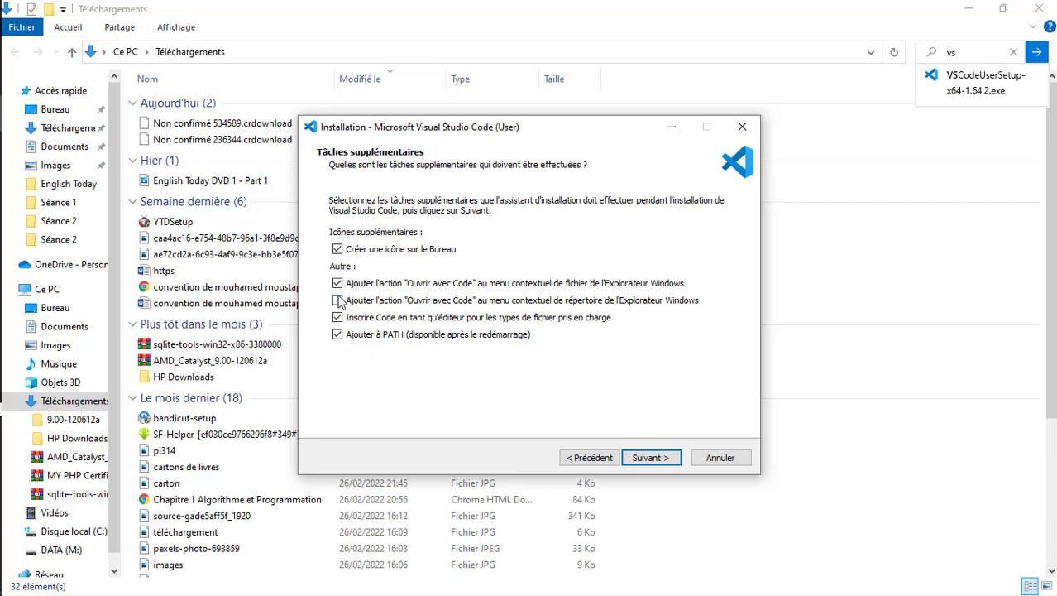
{"action": "left_click", "coordinate": [671, 468]}
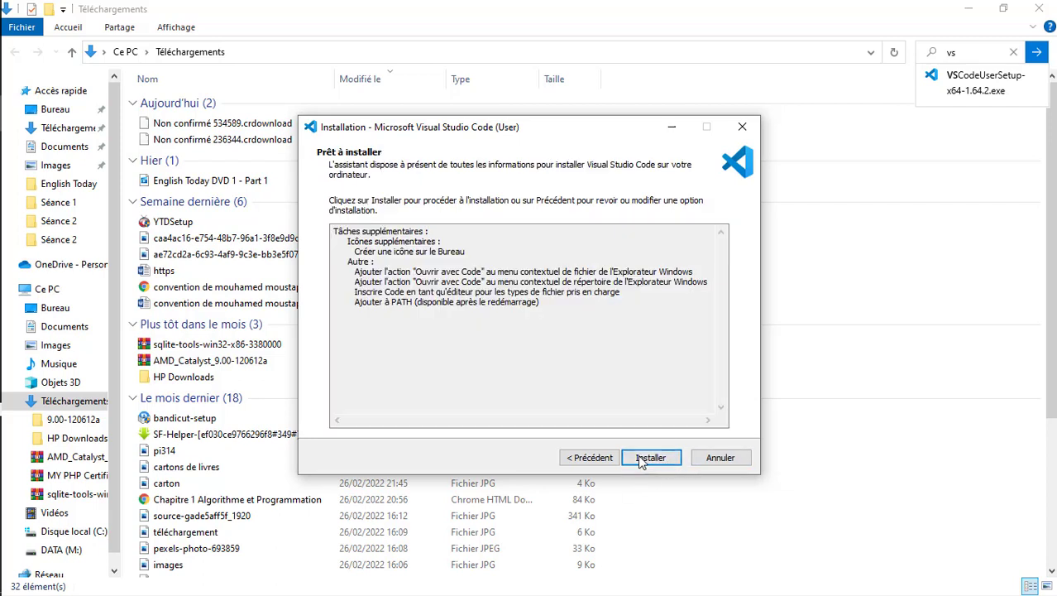
{"action": "left_click", "coordinate": [642, 460]}
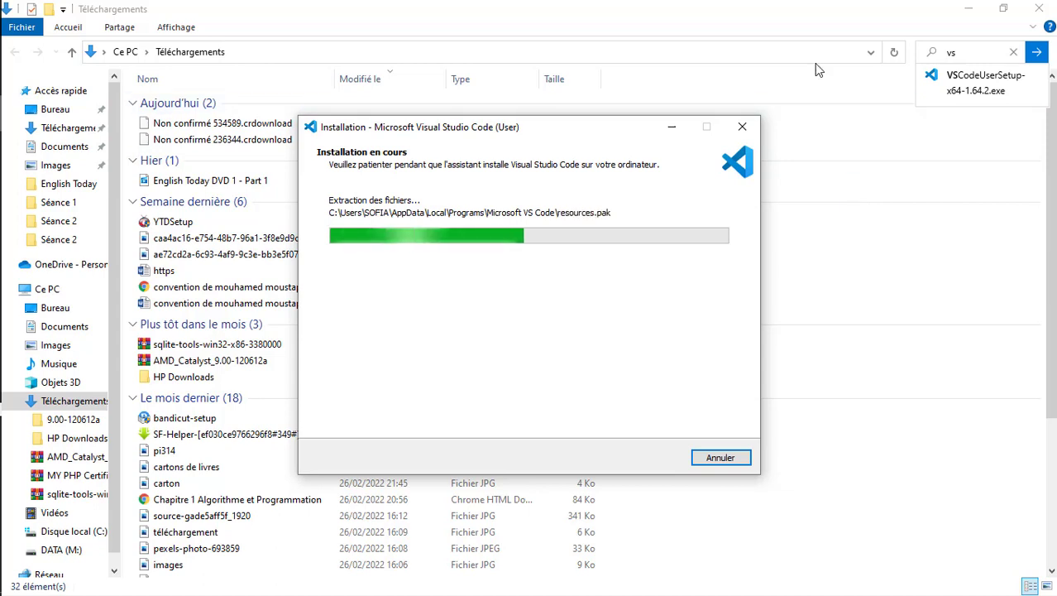
{"action": "left_click", "coordinate": [821, 6]}
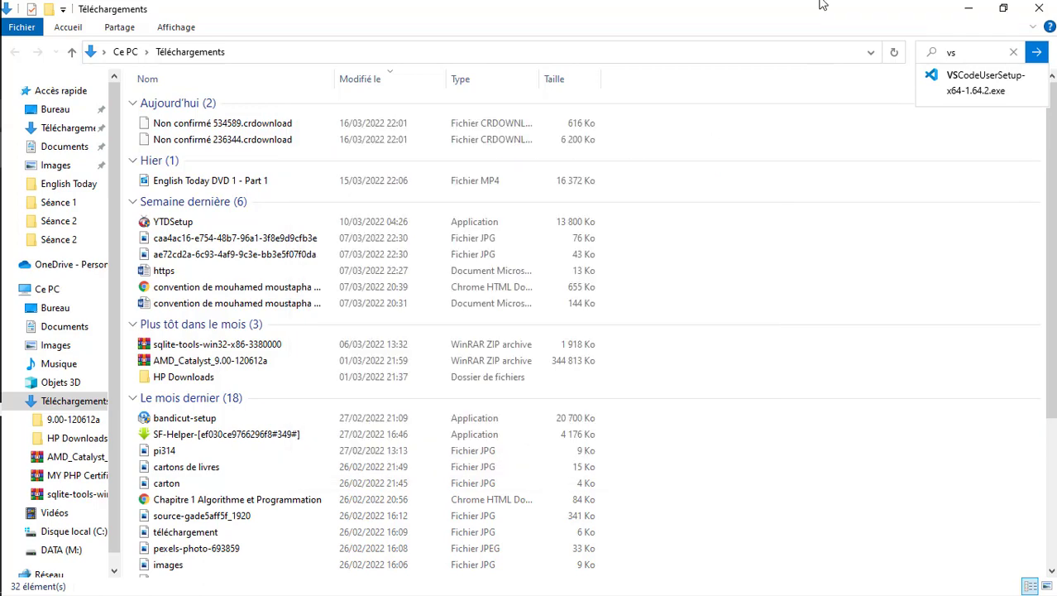
{"action": "left_click", "coordinate": [962, 7]}
{"action": "mouse_move", "coordinate": [2, 364]}
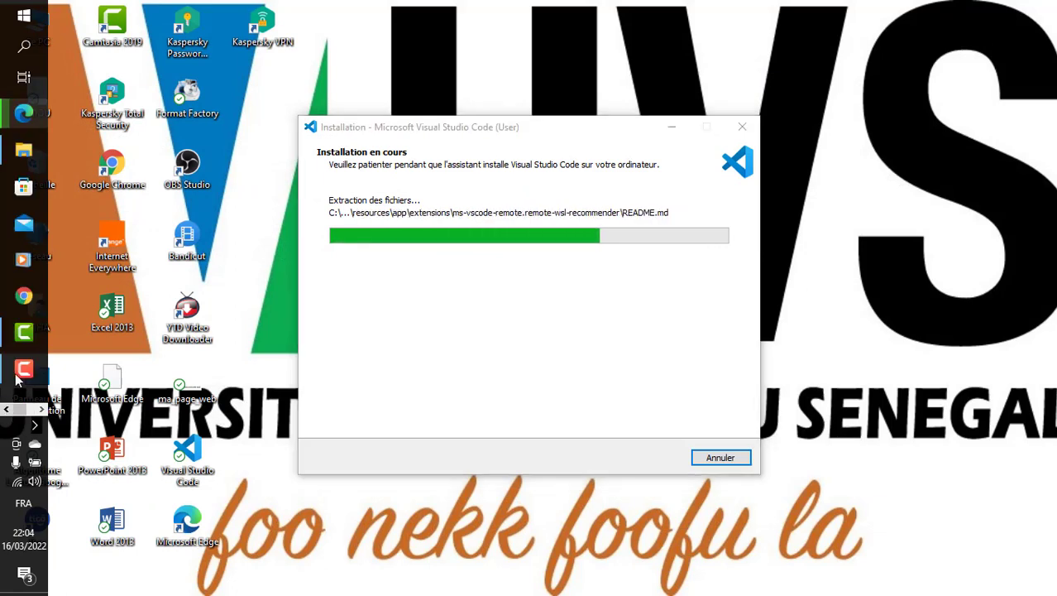
{"action": "left_click", "coordinate": [24, 372]}
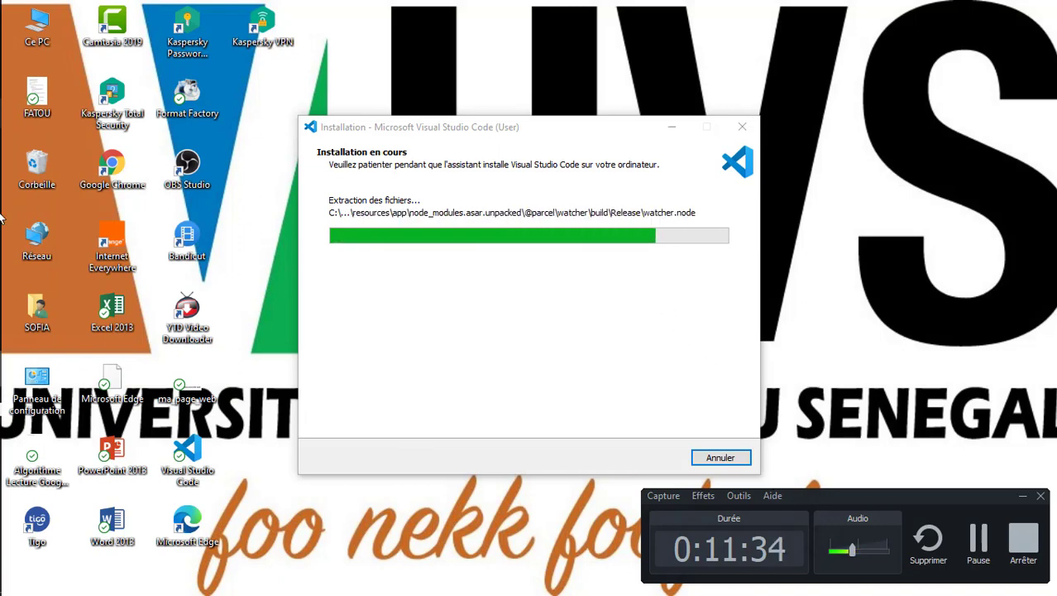
{"action": "mouse_move", "coordinate": [2, 298]}
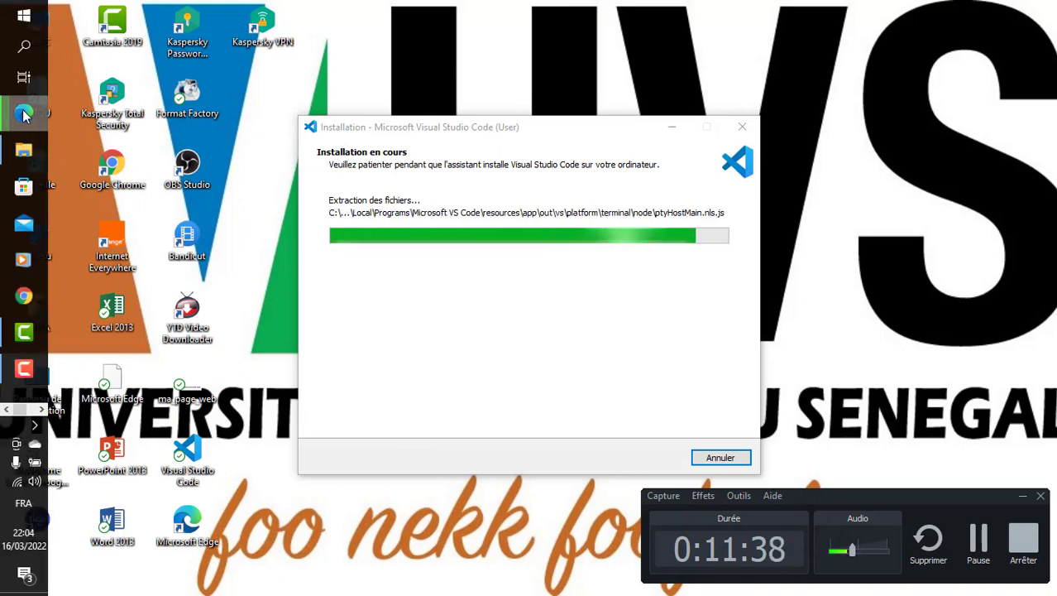
{"action": "left_click", "coordinate": [23, 113]}
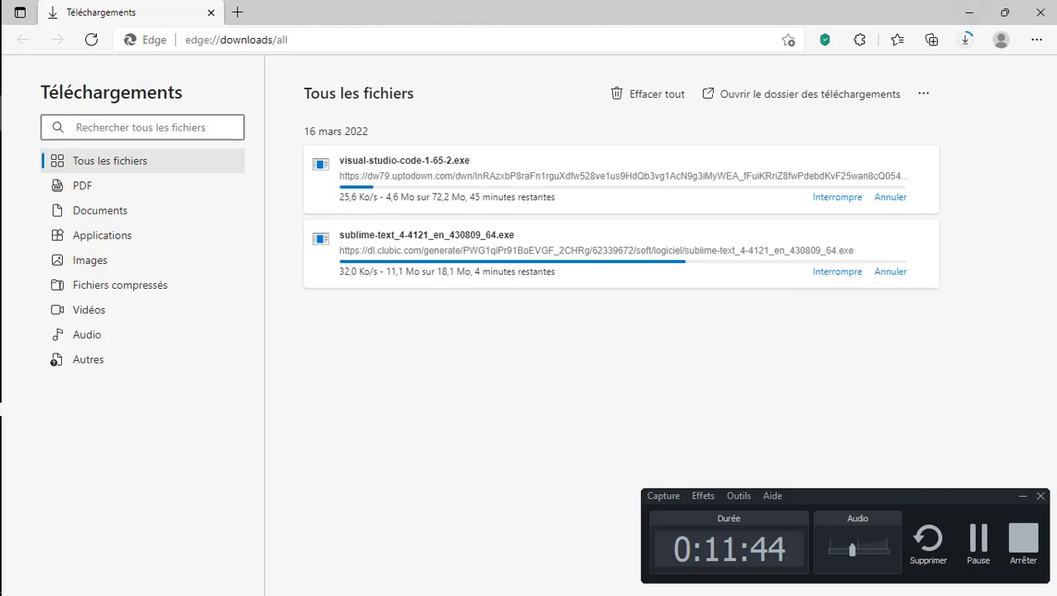
Clear the windows covering the Visual Studio Code installer and finish the setup with "Exécuter Visual Studio Code" enabled
{"action": "left_click", "coordinate": [1022, 495]}
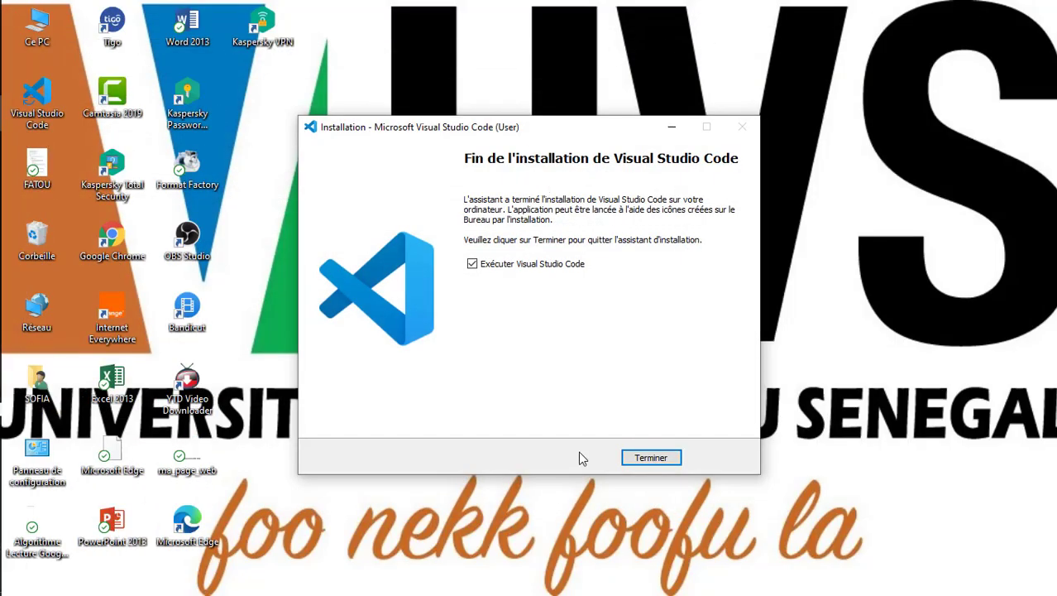
{"action": "left_click", "coordinate": [650, 457]}
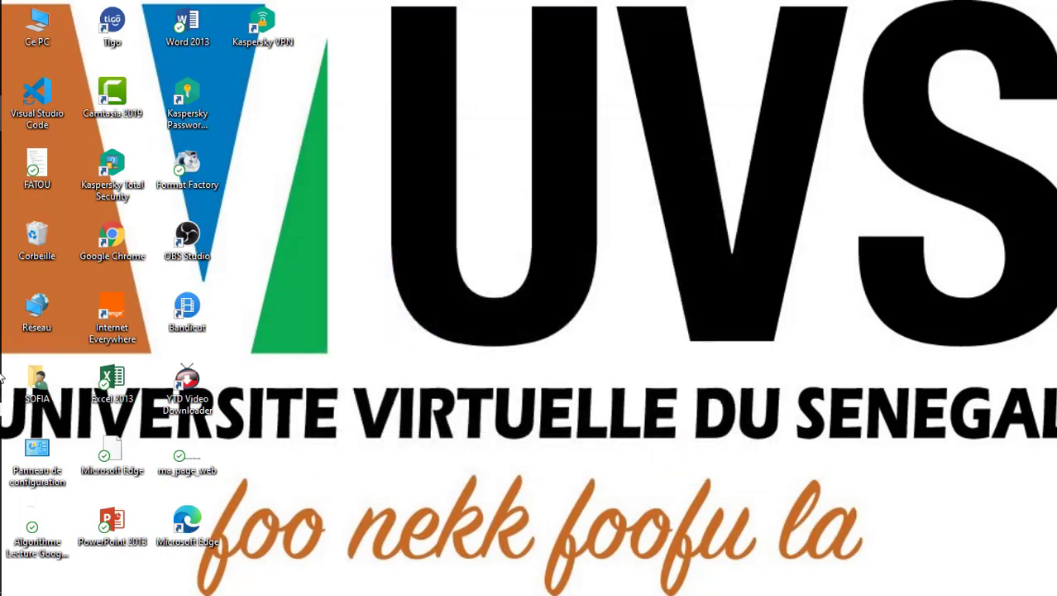
Close the style.css and index.html files open in Visual Studio Code
{"action": "mouse_move", "coordinate": [4, 306]}
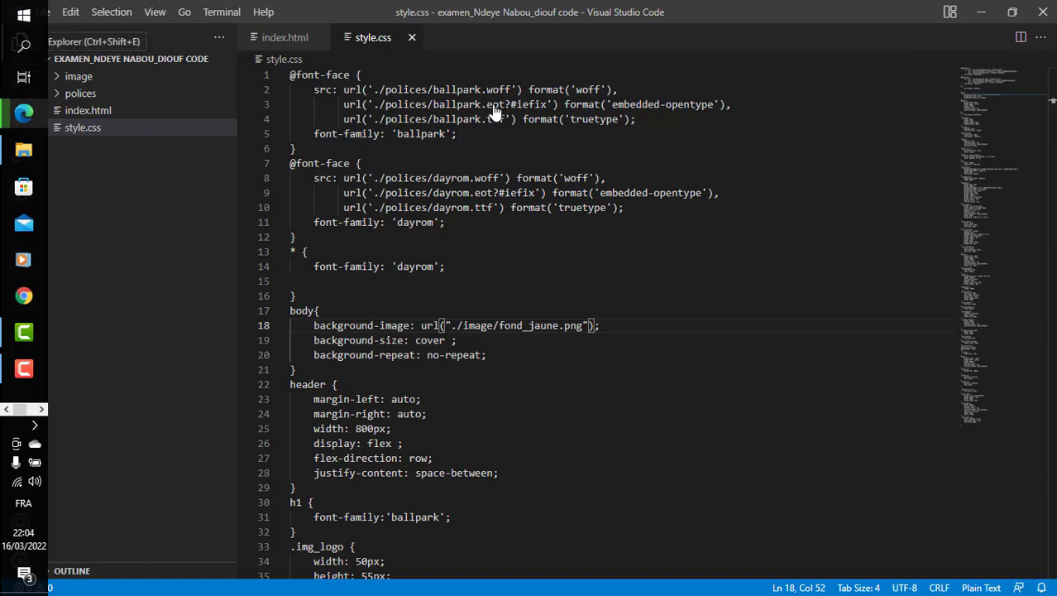
{"action": "left_click", "coordinate": [411, 39]}
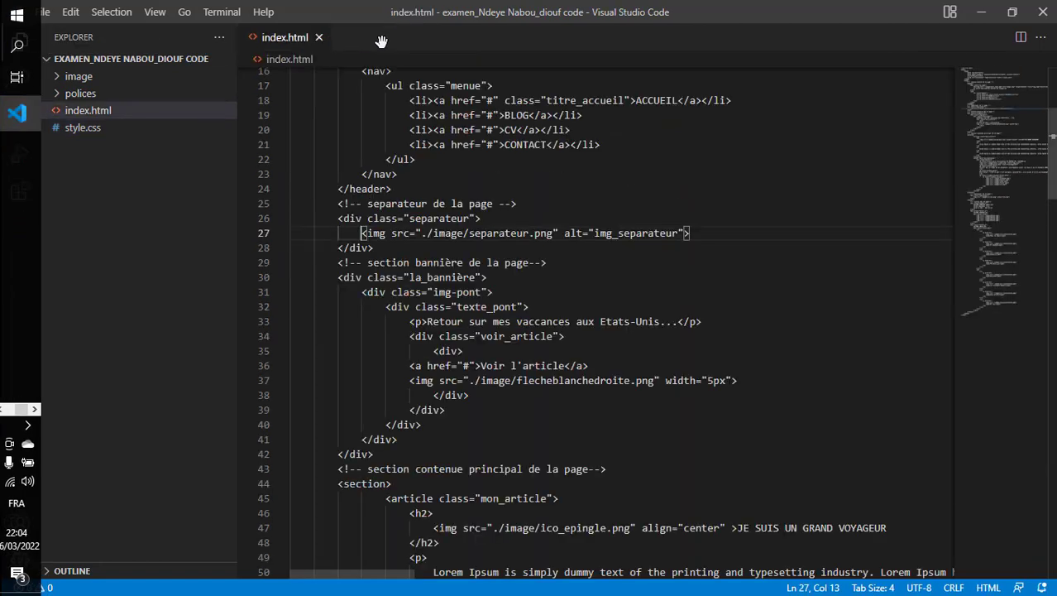
{"action": "left_click", "coordinate": [318, 38]}
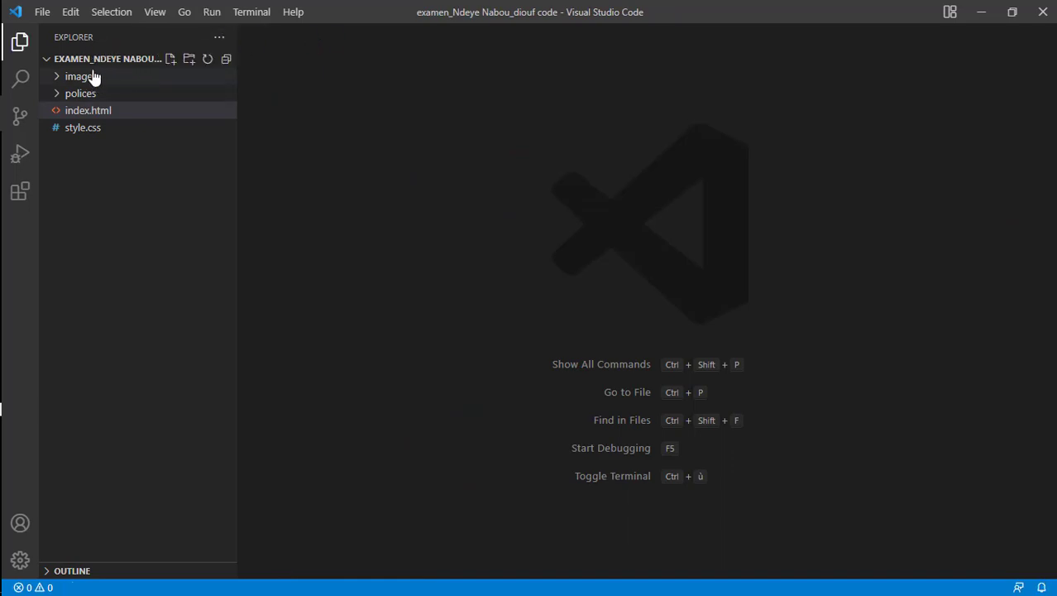
{"action": "left_click", "coordinate": [222, 39]}
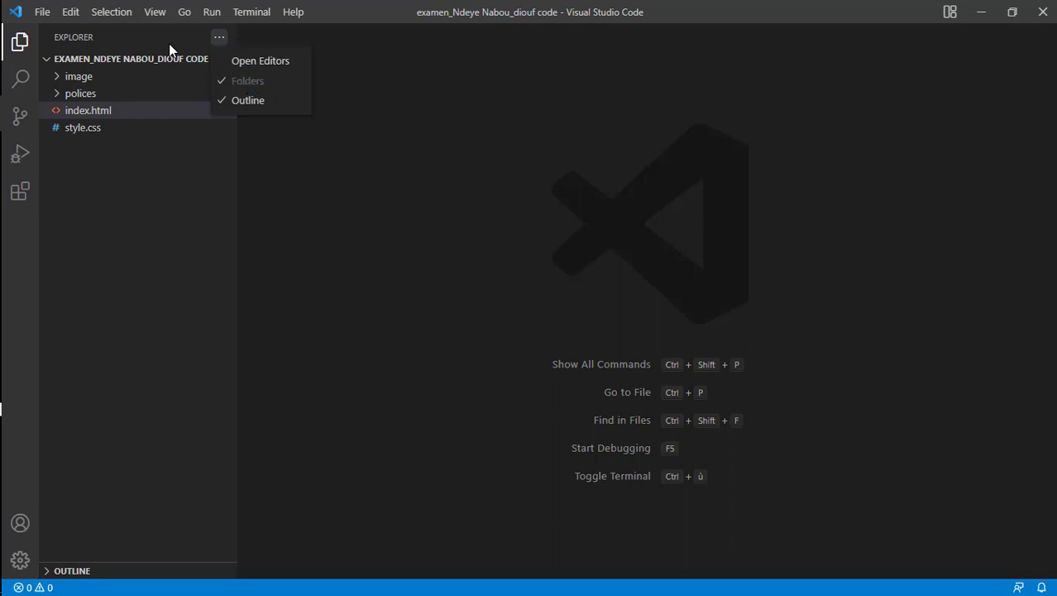
{"action": "left_click", "coordinate": [97, 59]}
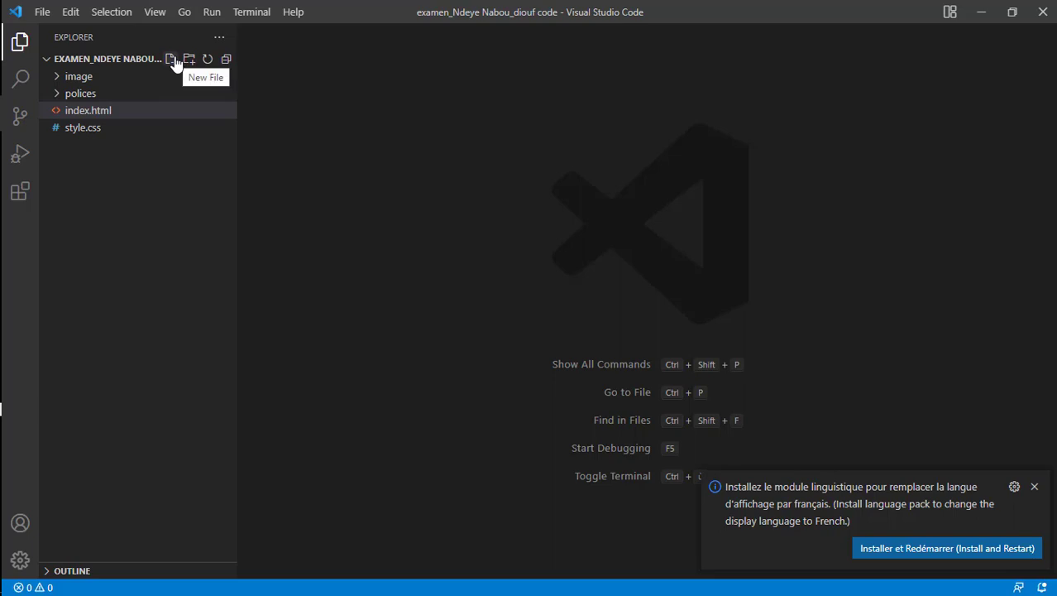
{"action": "right_click", "coordinate": [135, 59]}
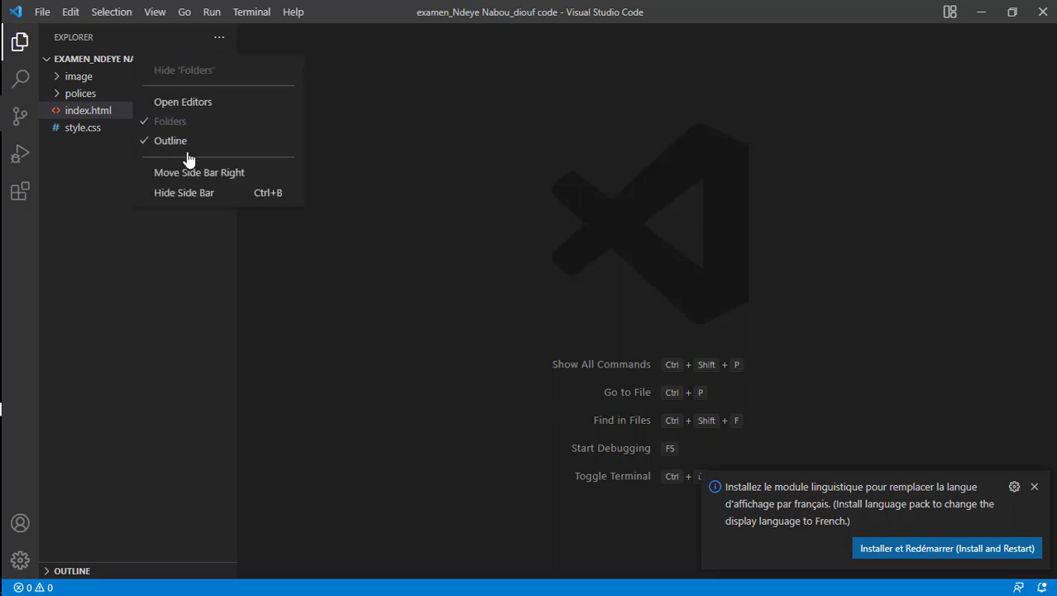
Close the exam project folder so that the editor has no folder open
{"action": "left_click", "coordinate": [44, 15]}
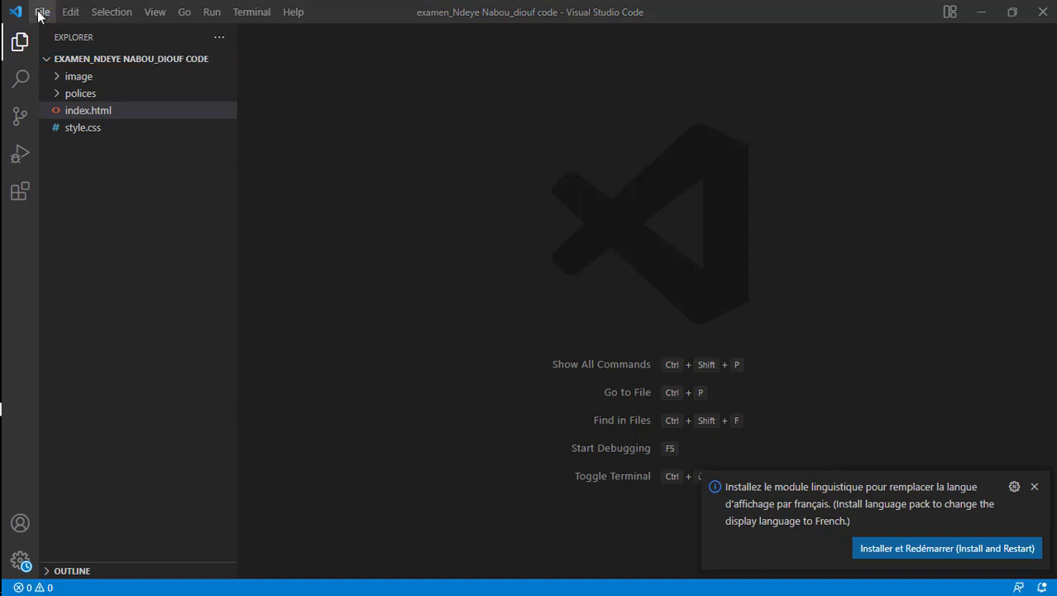
{"action": "left_click", "coordinate": [42, 12]}
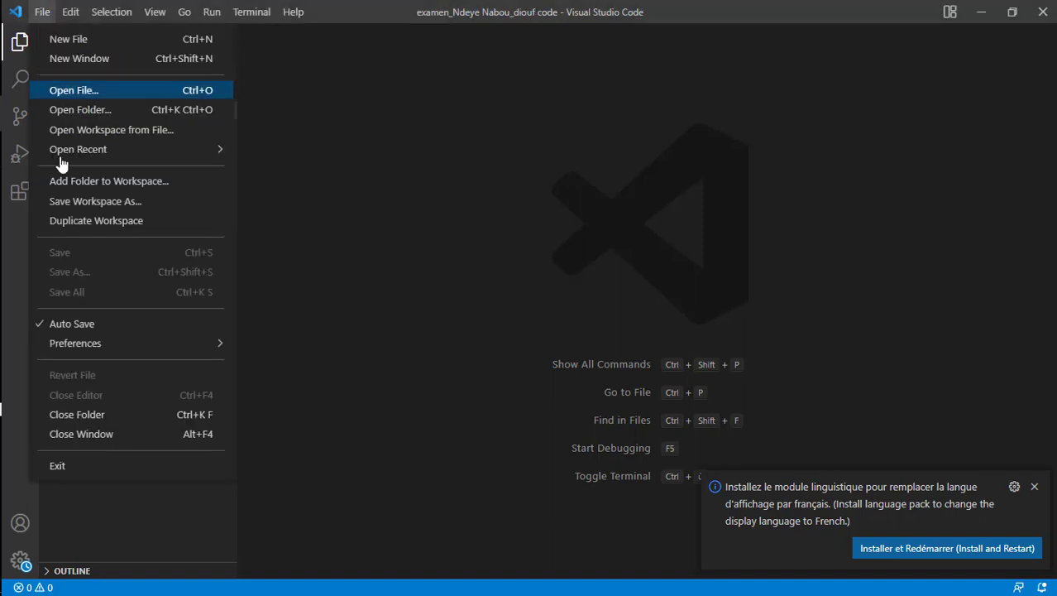
{"action": "left_click", "coordinate": [92, 416]}
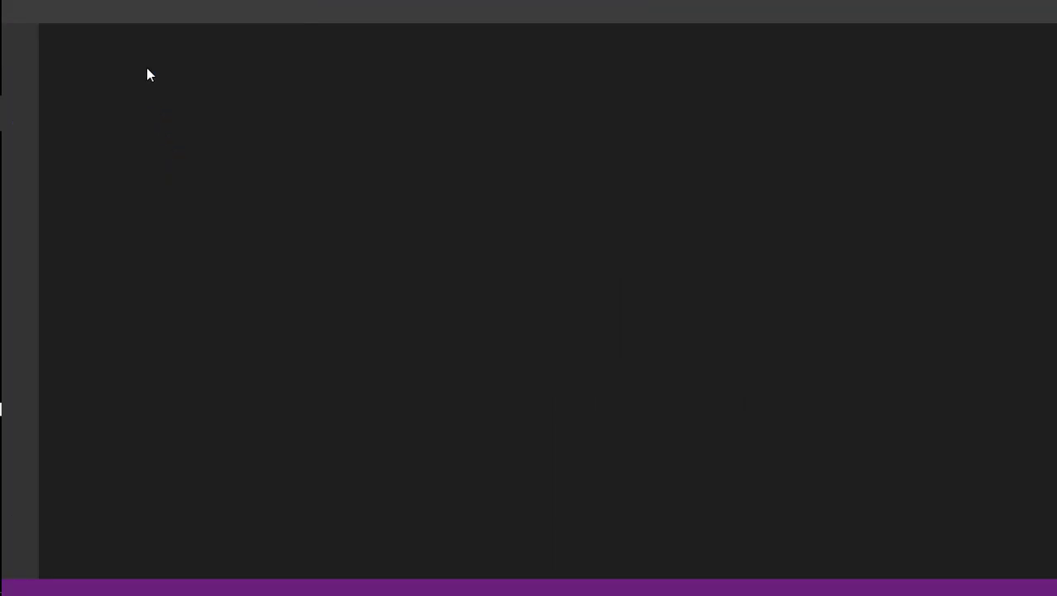